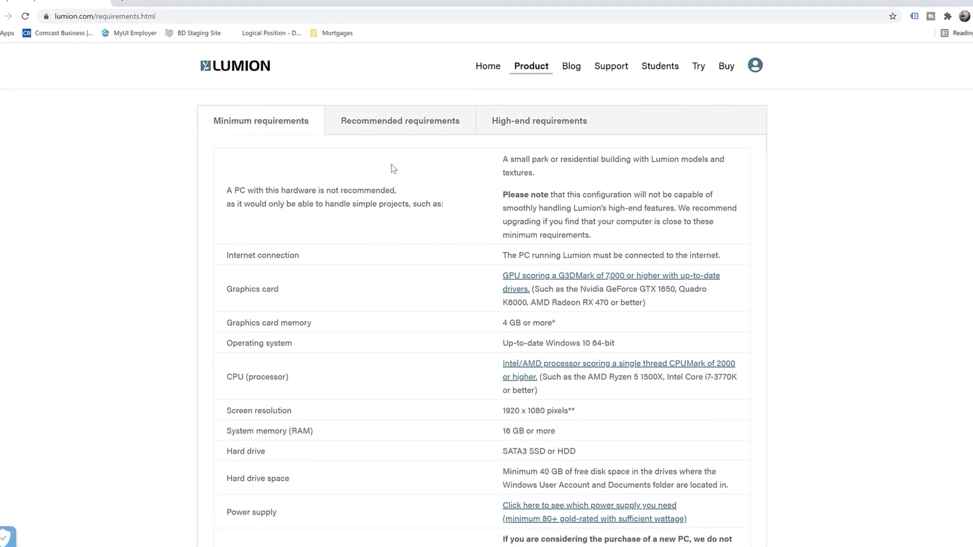
- Review the recommended, then the high-end, hardware requirements on the Lumion website
click(431, 131)
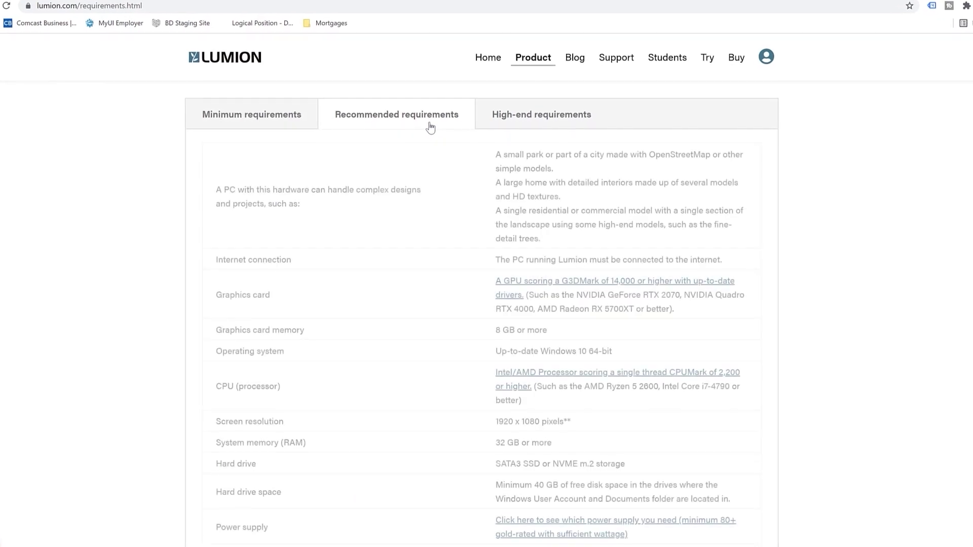
click(612, 115)
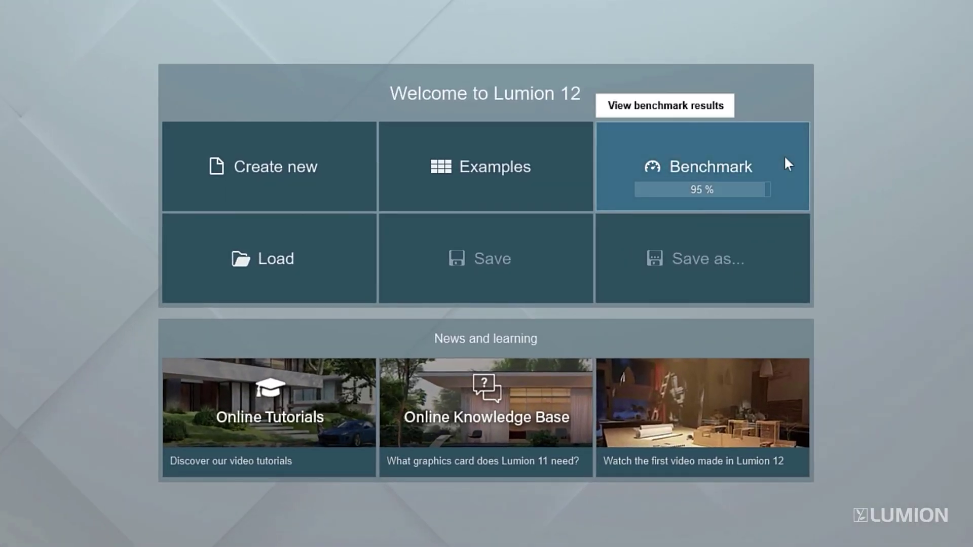
click(785, 158)
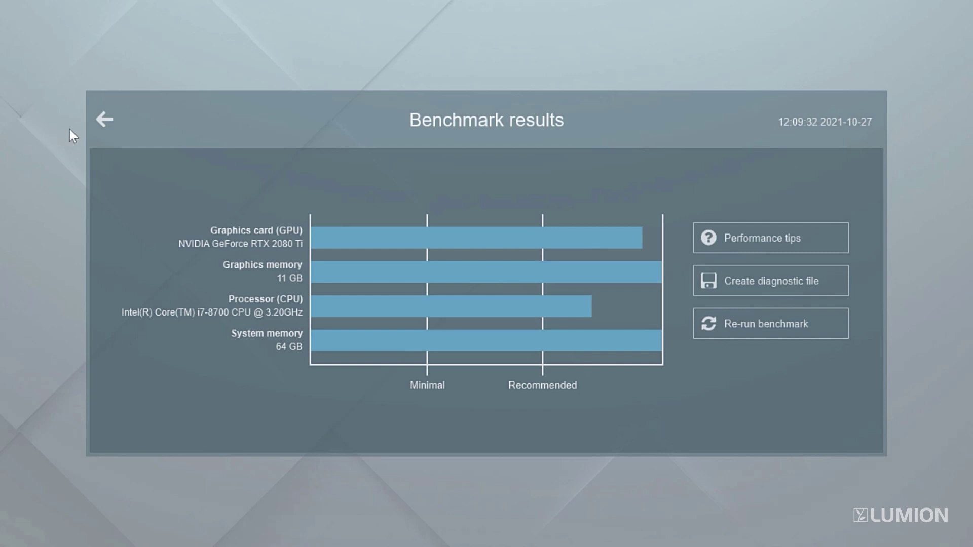
click(100, 125)
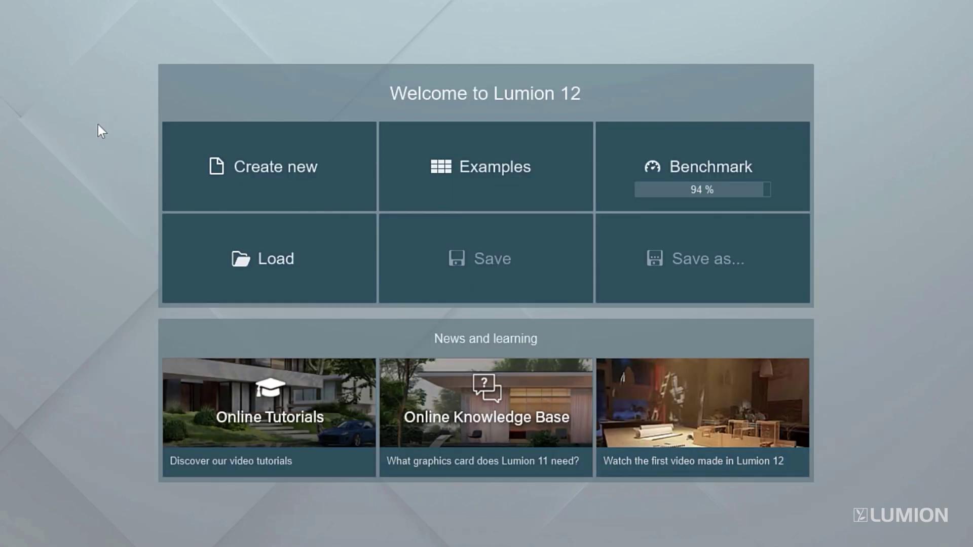
click(756, 450)
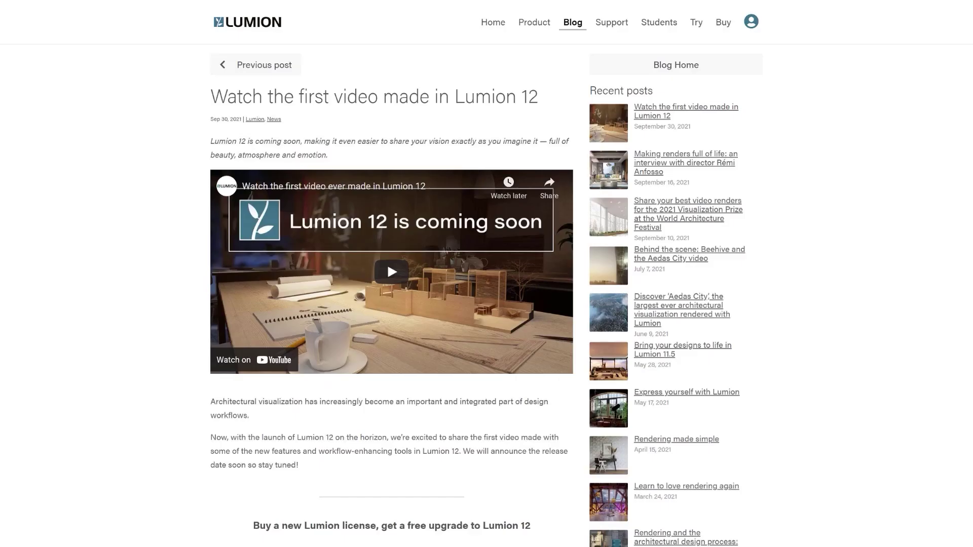
scroll(387, 263, down, 4)
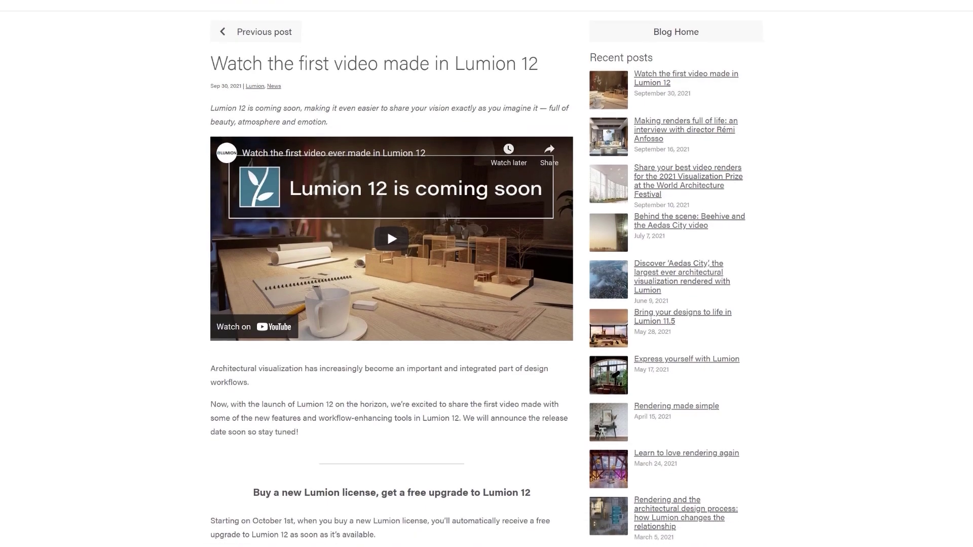
scroll(387, 274, down, 5)
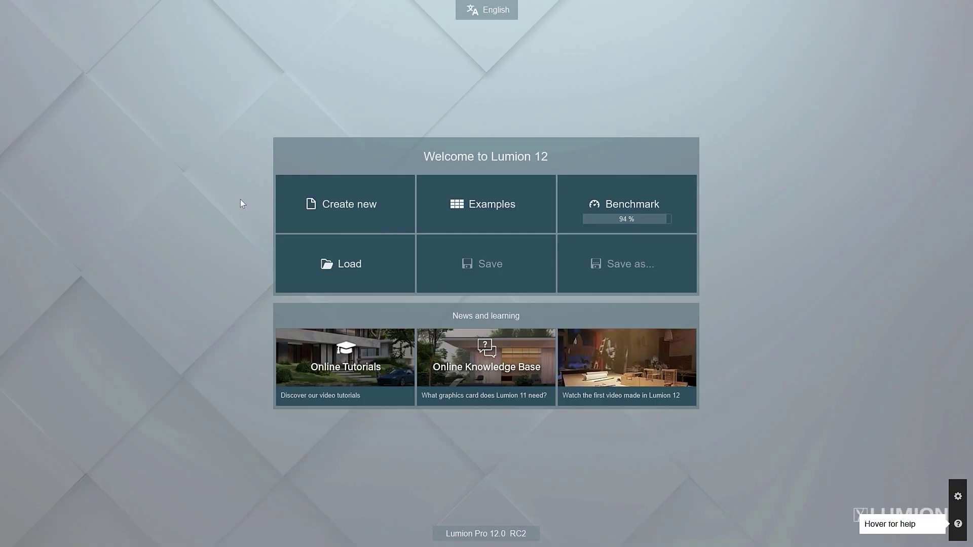
- Look at Create new, go back to the welcome screen, and open the nine-project Examples gallery
click(297, 201)
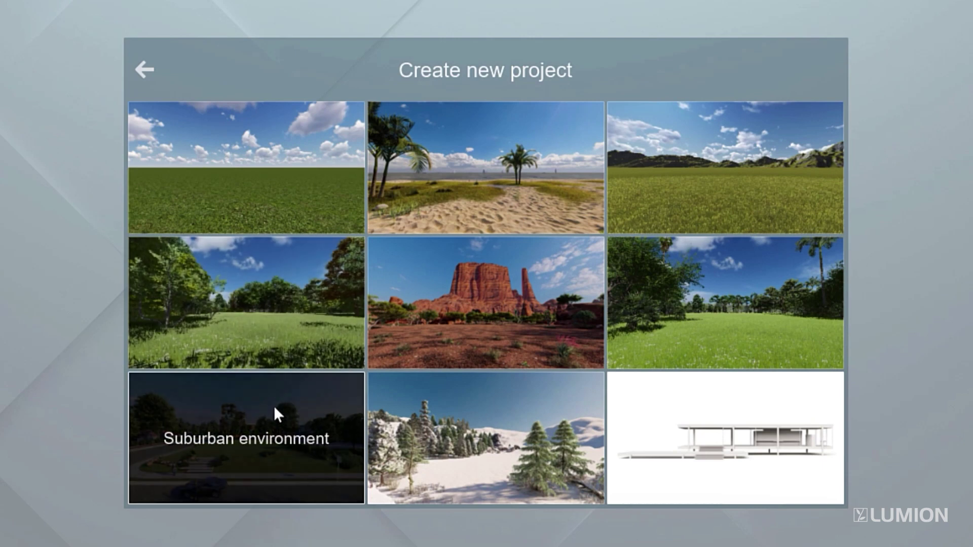
click(142, 70)
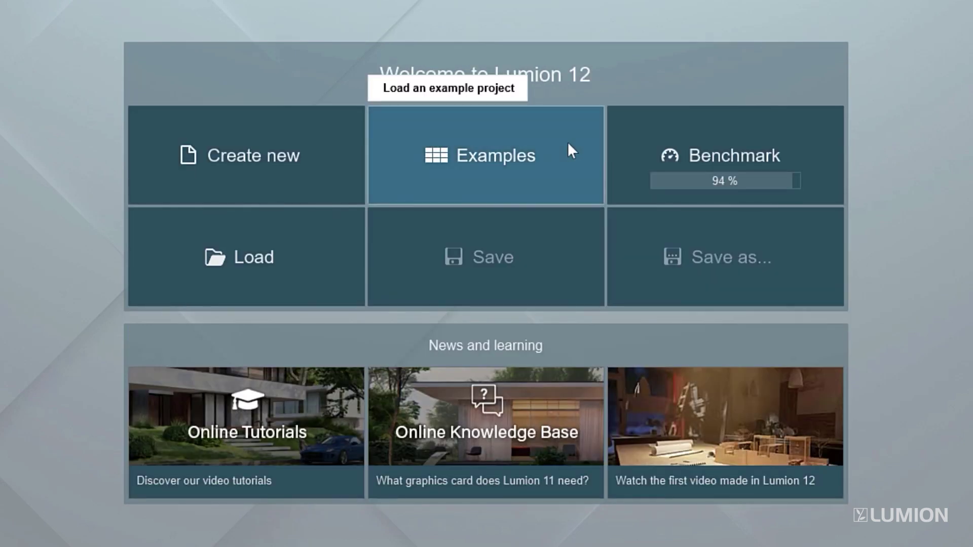
click(568, 144)
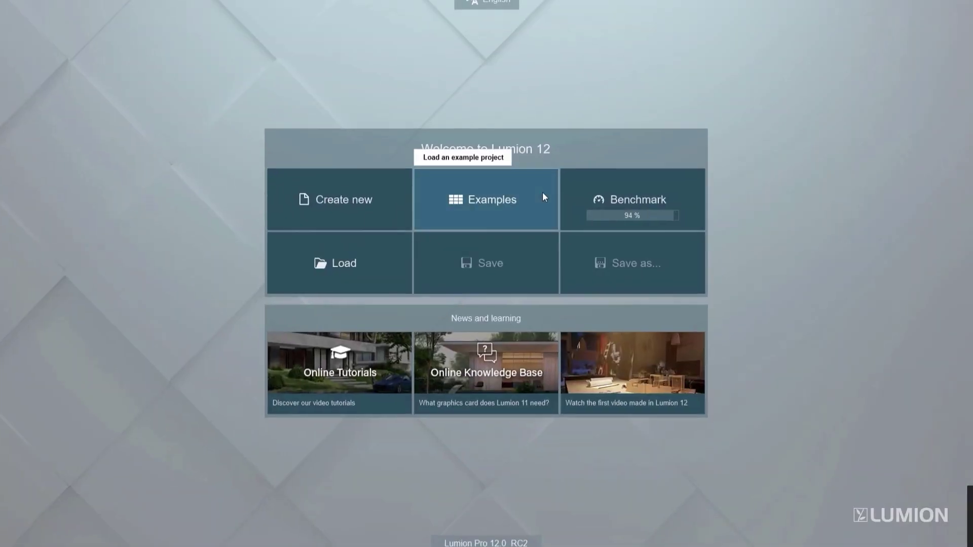
click(542, 193)
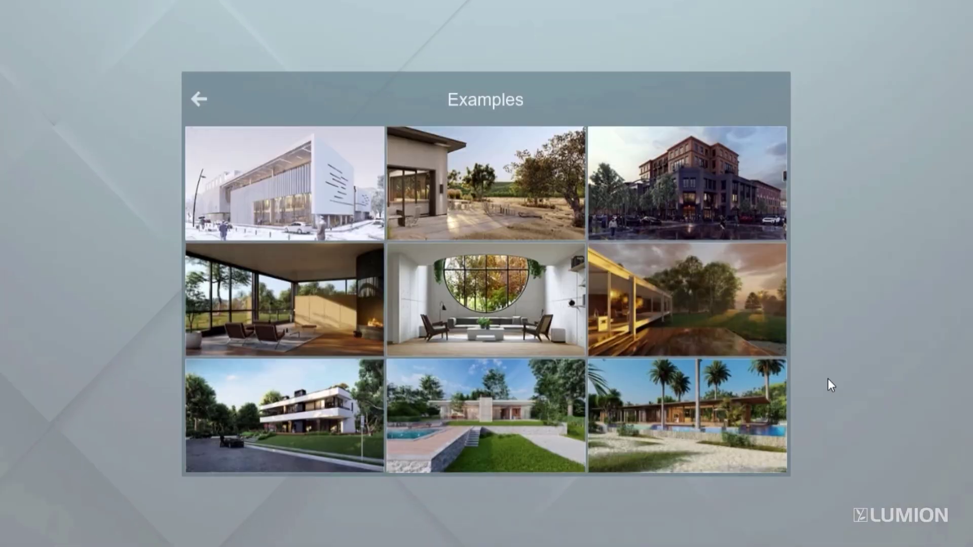
- Load the Beach house example and fly the camera forward across the pool onto the deck
click(760, 395)
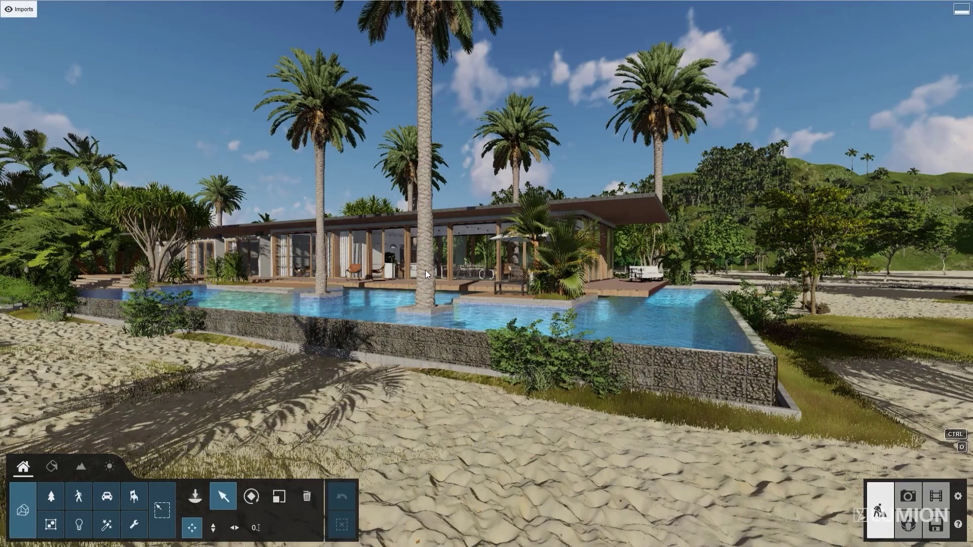
key(w)
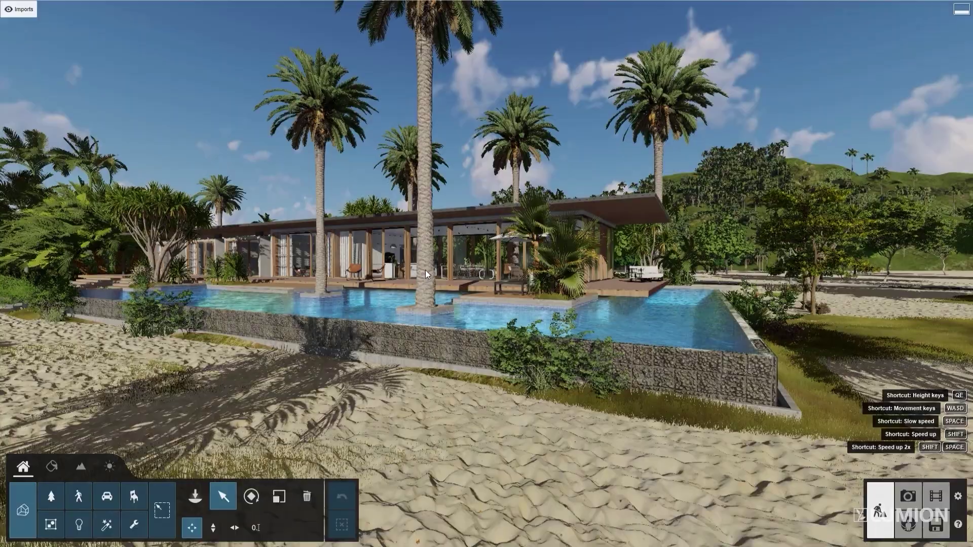
key(w)
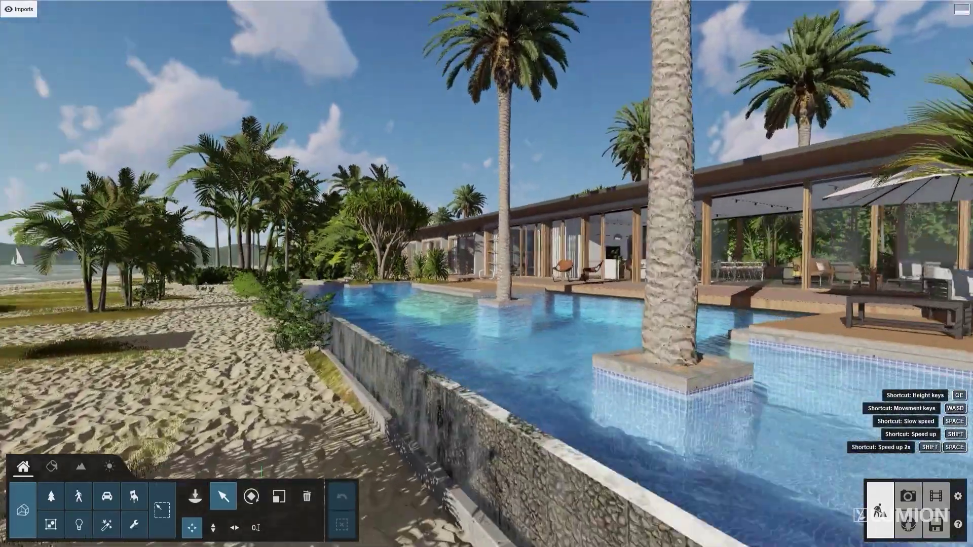
key(w)
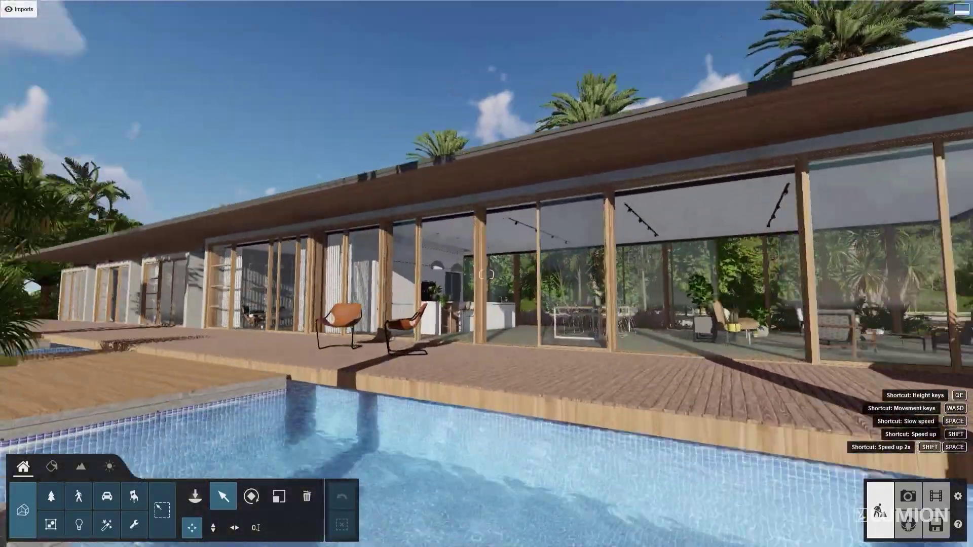
key(w)
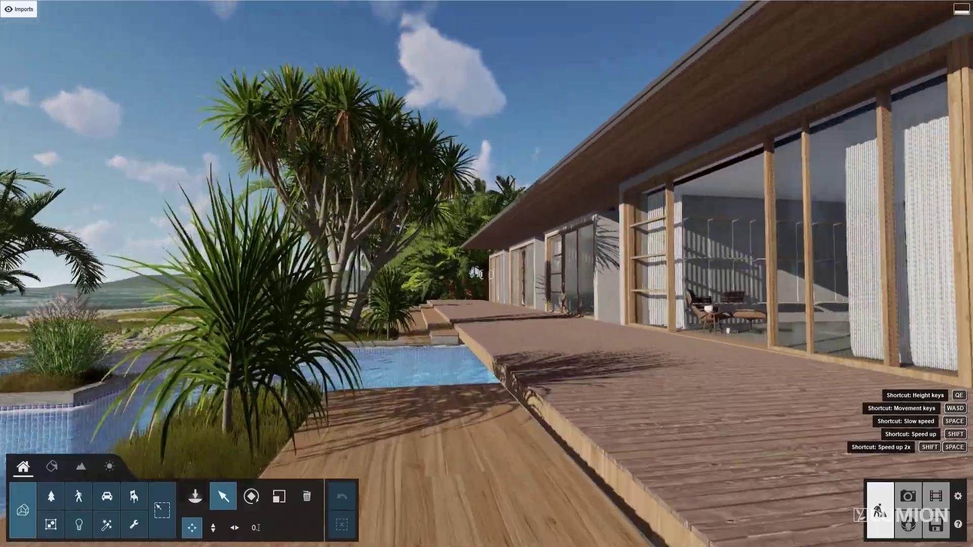
- Keep flying over the sand, pool and trees, past the house and out to sea
key(w)
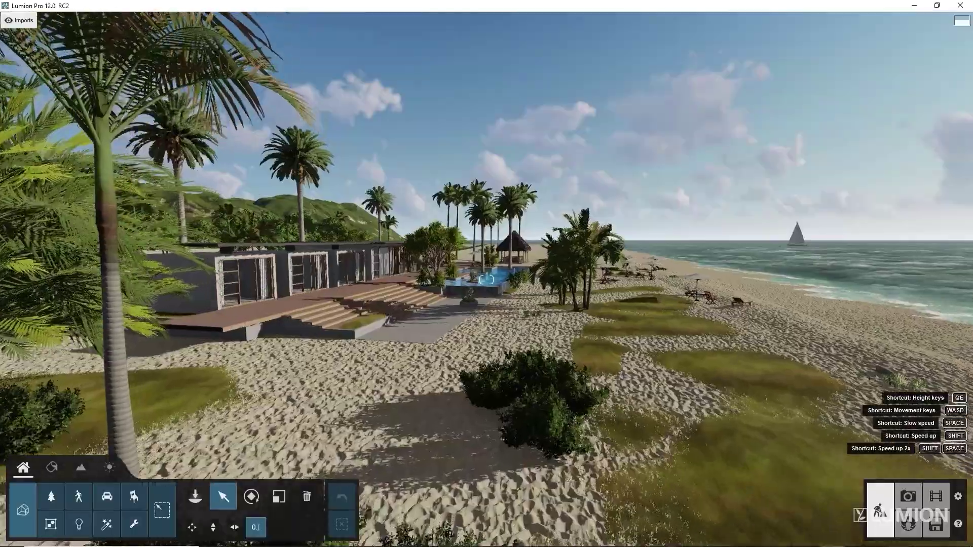
key(w)
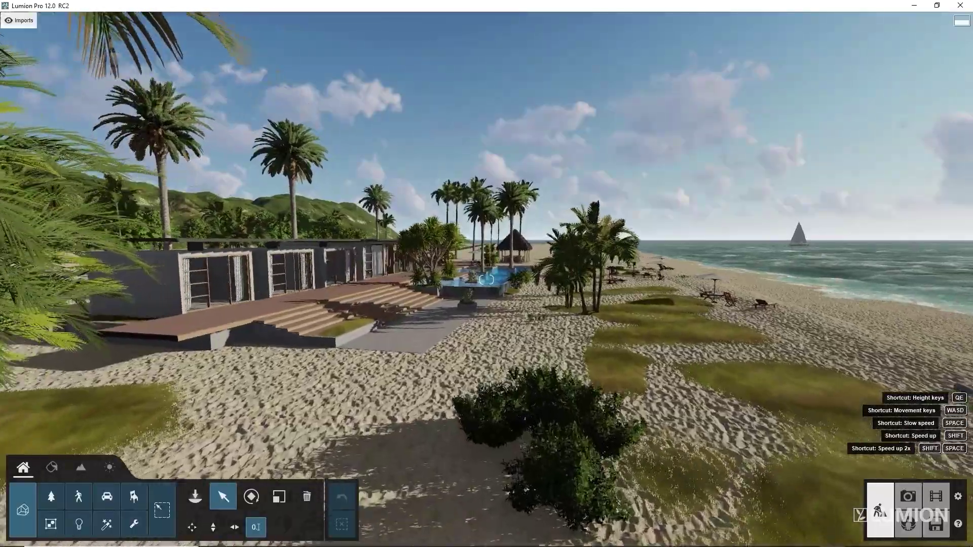
key(w)
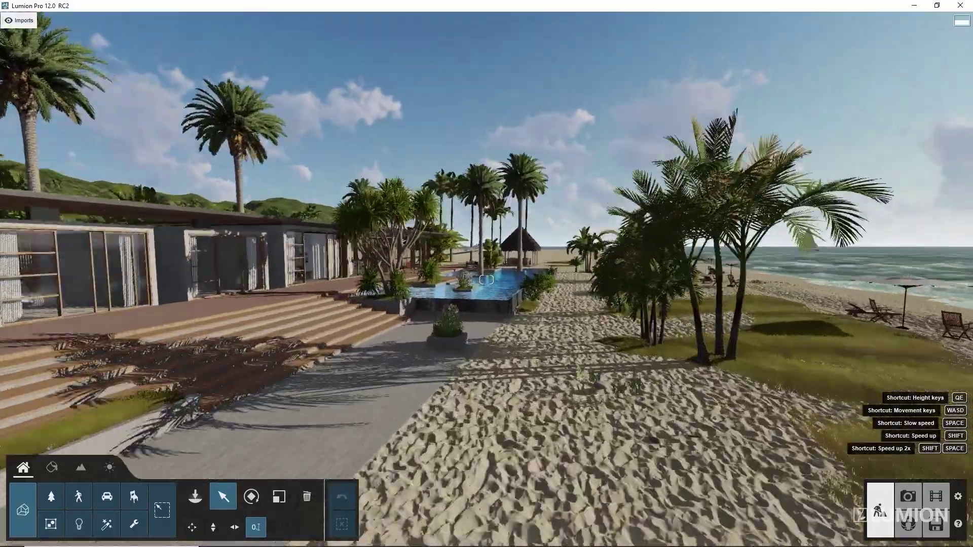
key(w)
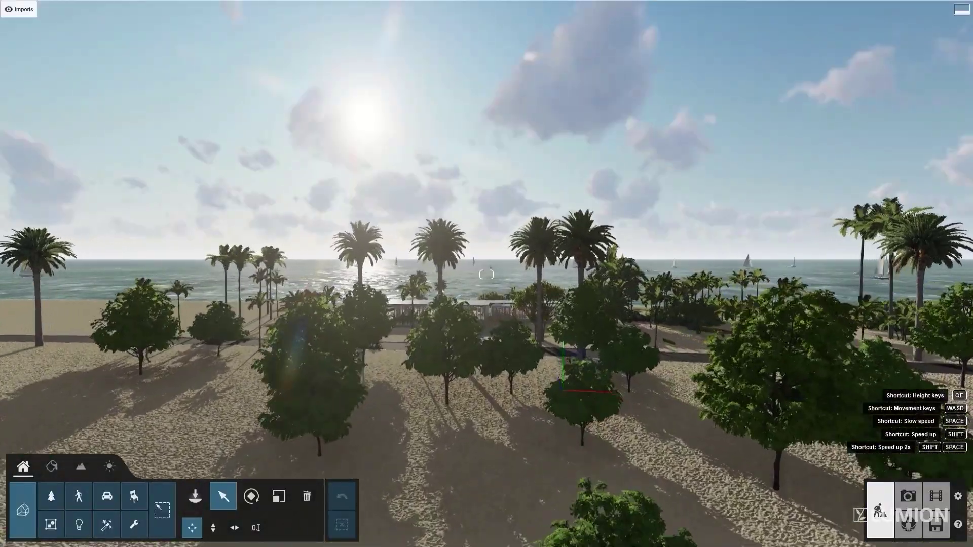
key(w)
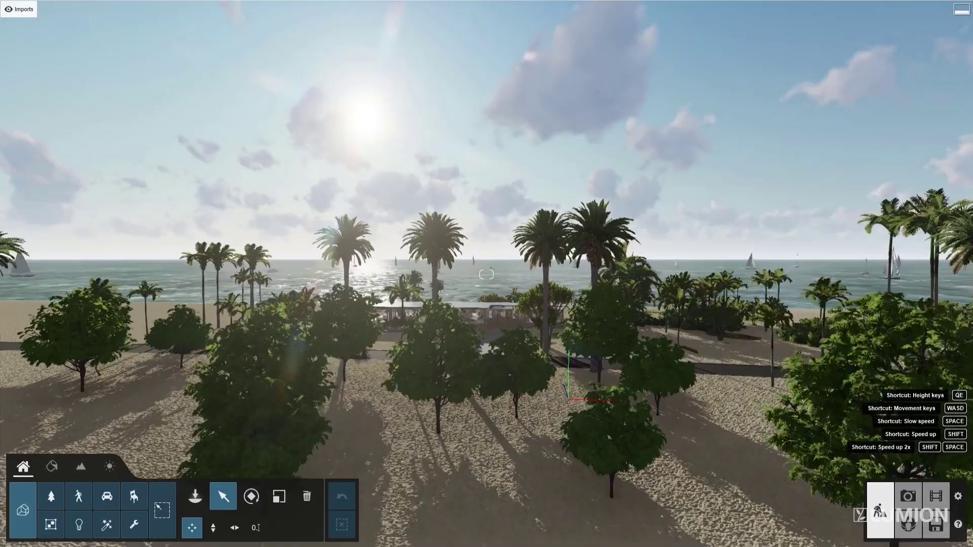
key(w)
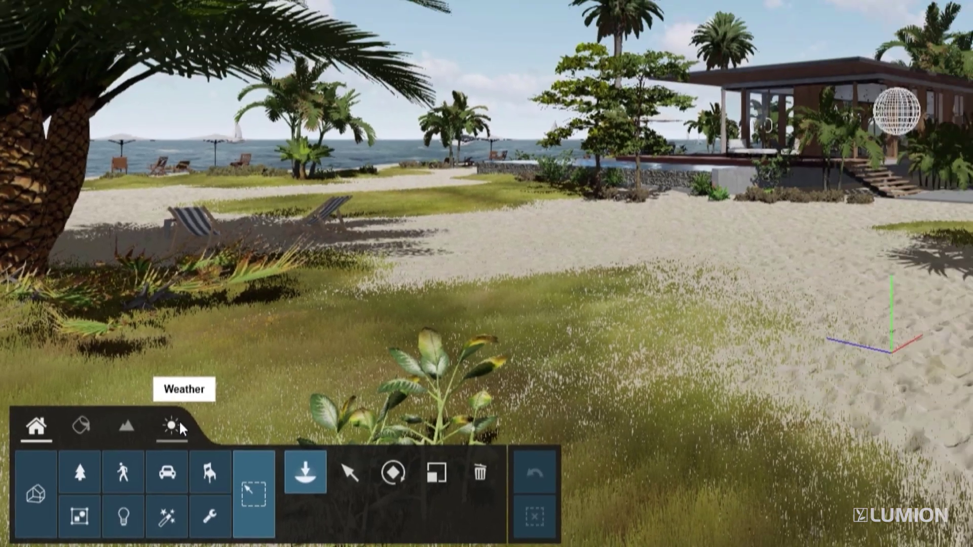
- Move the sun lower in the south-east and reduce cloudiness from 0.8 to 0.3
click(229, 393)
drag(110, 533, 142, 520)
mouse_move(174, 492)
mouse_down()
mouse_move(167, 528)
mouse_move(174, 489)
mouse_up()
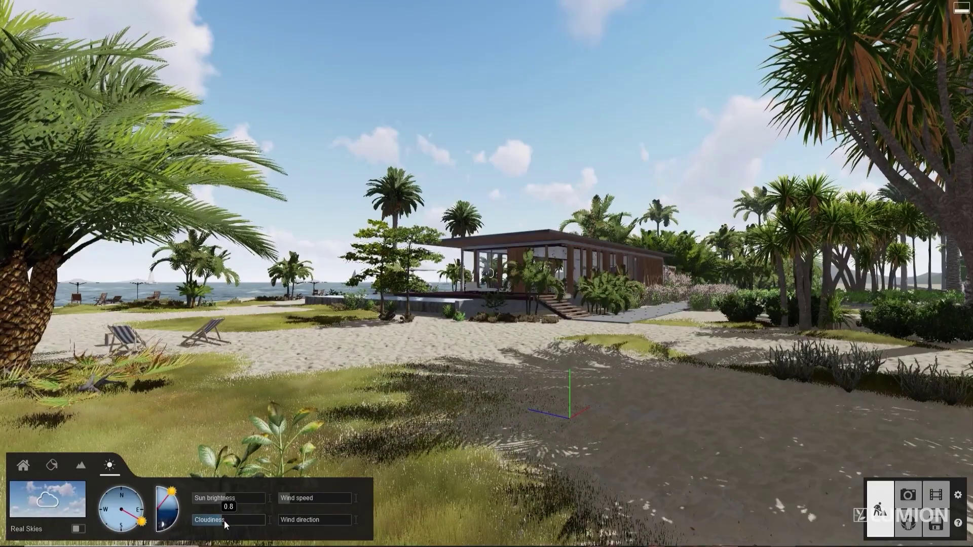
drag(224, 521, 203, 528)
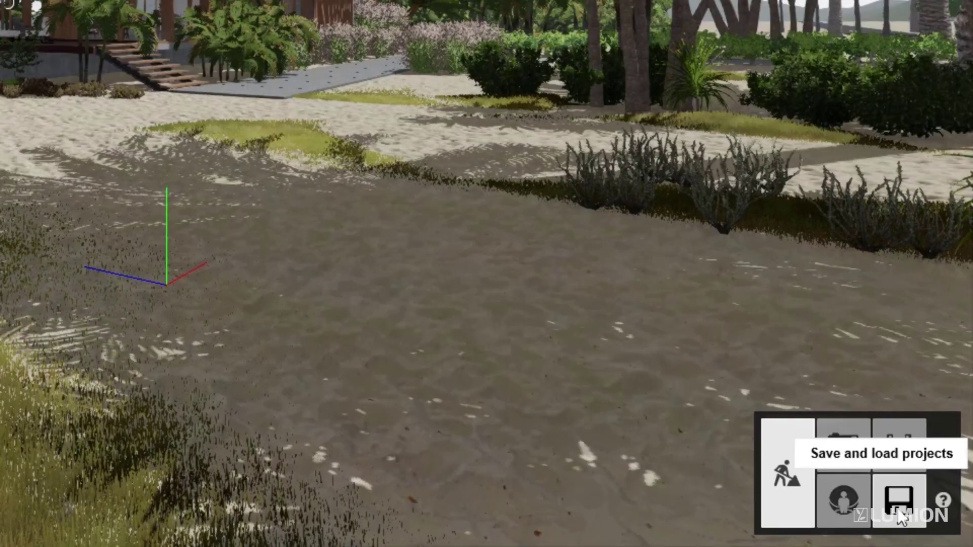
- Visit the save and load screen, return to build mode, and open Lumion's Settings
click(900, 517)
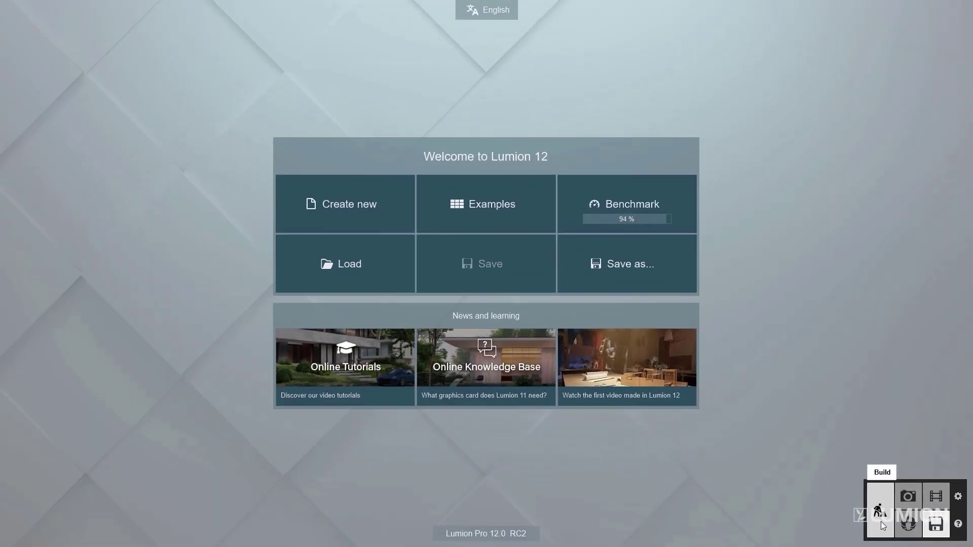
click(880, 511)
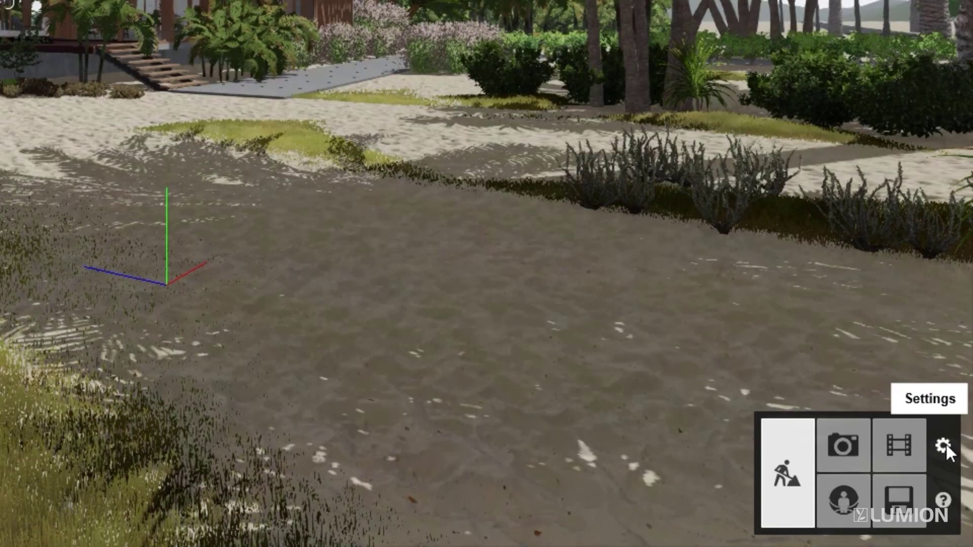
click(957, 497)
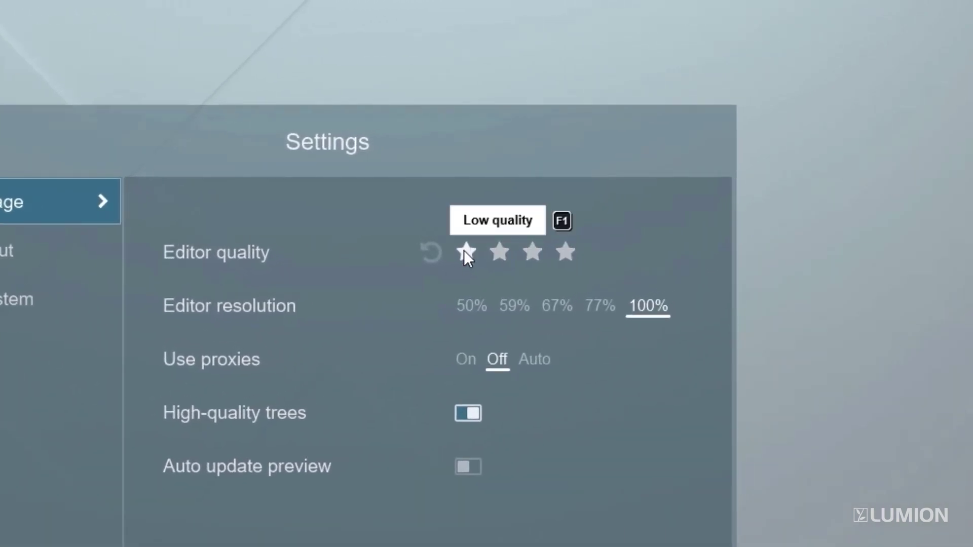
- Set Lumion's editor resolution to 50%, then check Windows display: 3840 × 2160 at 200% scale
click(467, 304)
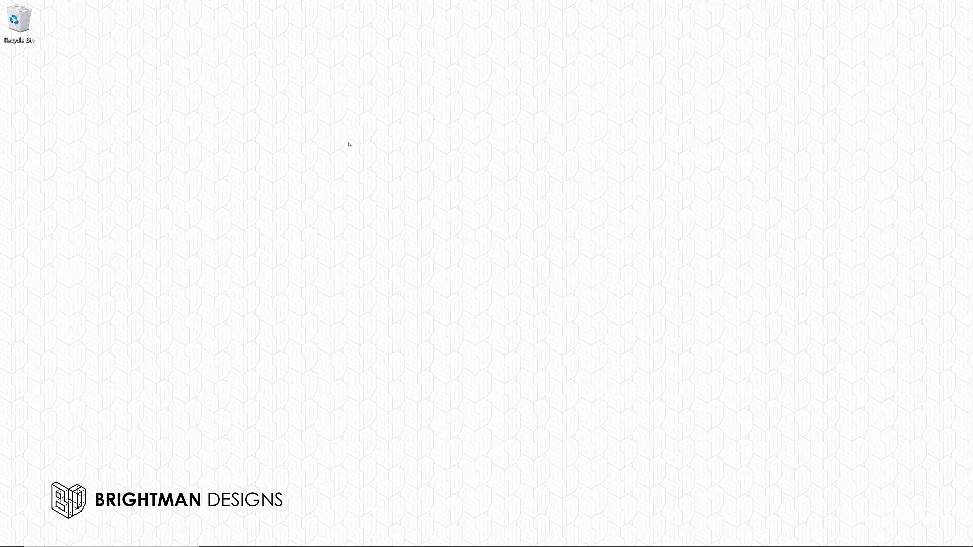
right_click(349, 145)
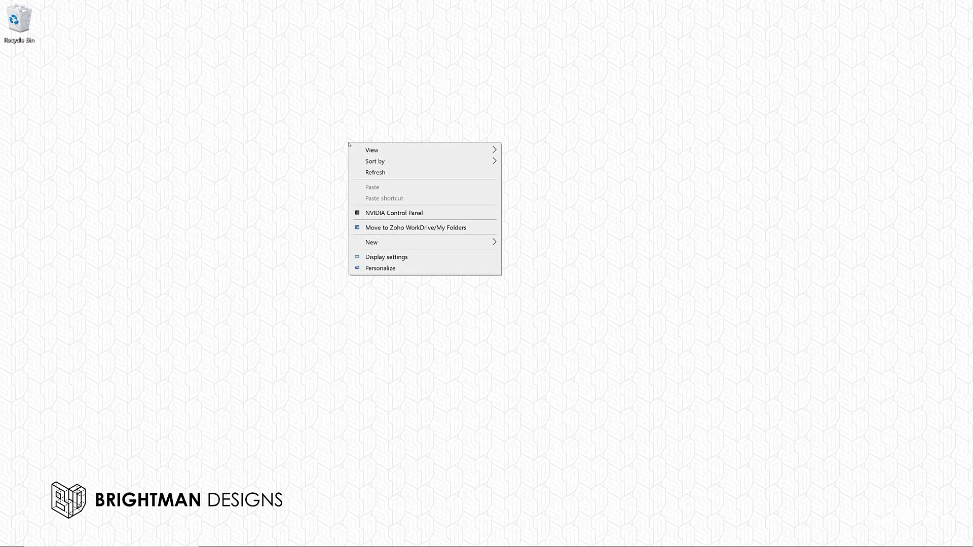
click(413, 256)
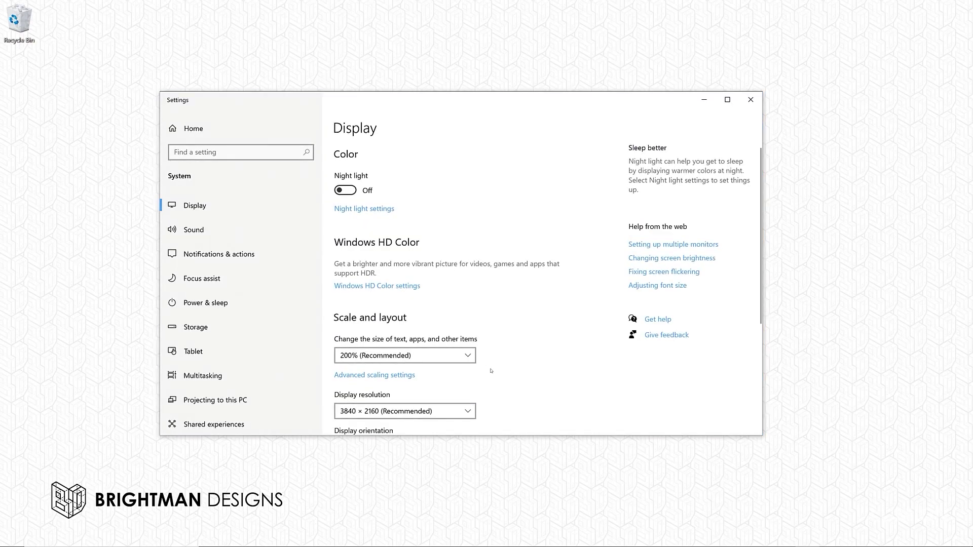
scroll(491, 371, down, 5)
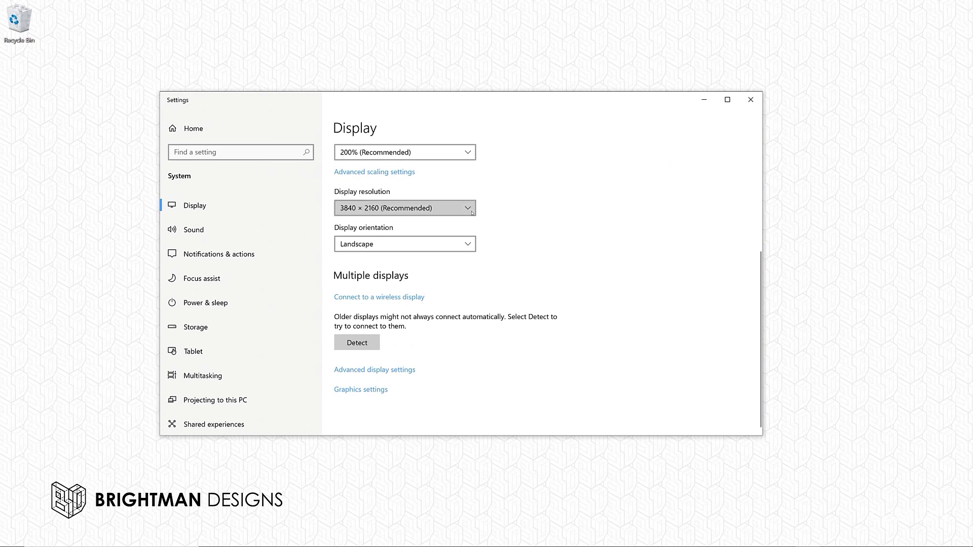
click(472, 213)
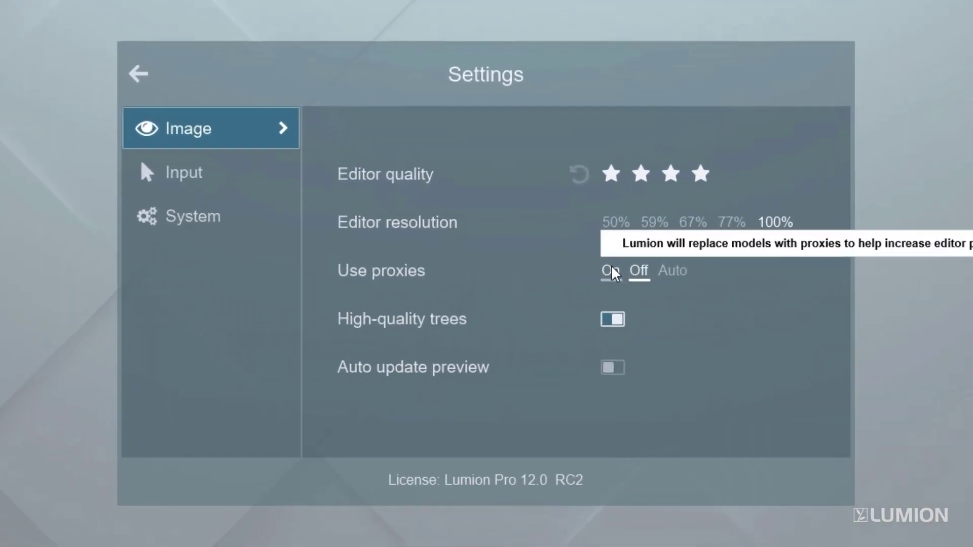
- Turn Use proxies on, view the Input and System tabs, and start the Lumion tutorial
click(566, 272)
click(322, 215)
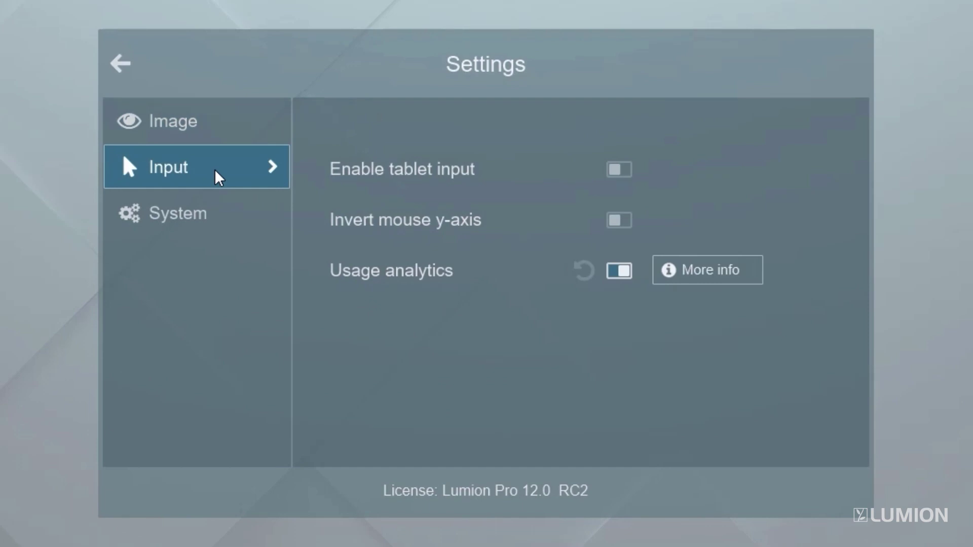
click(256, 216)
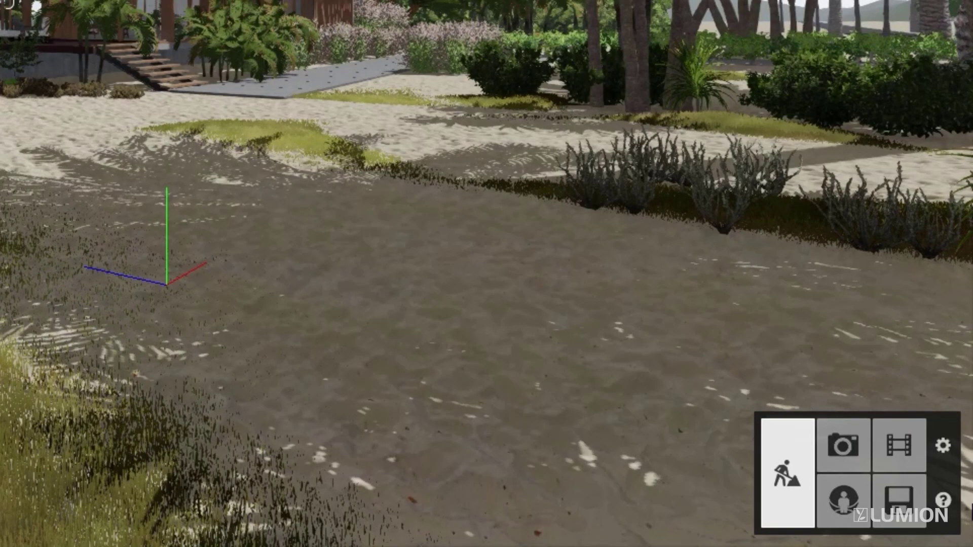
mouse_move(957, 525)
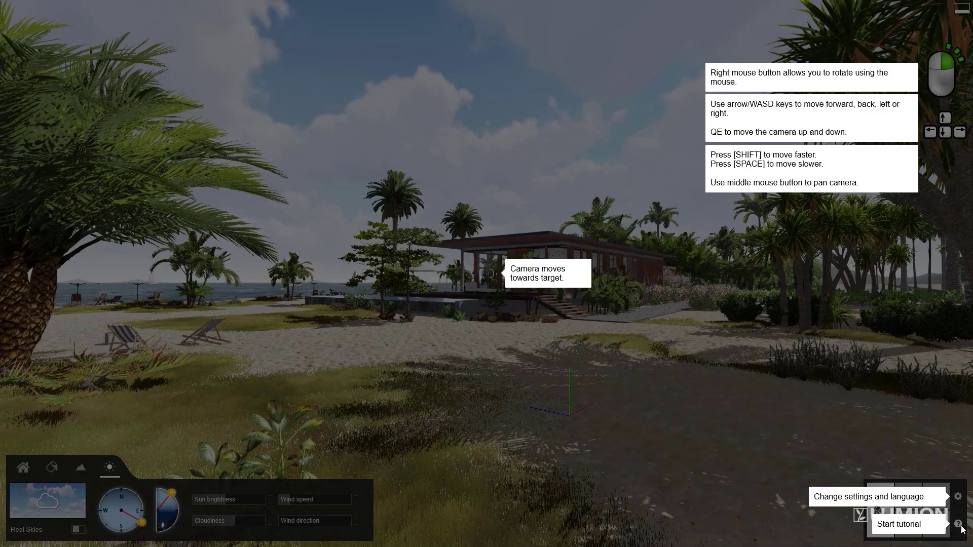
click(958, 525)
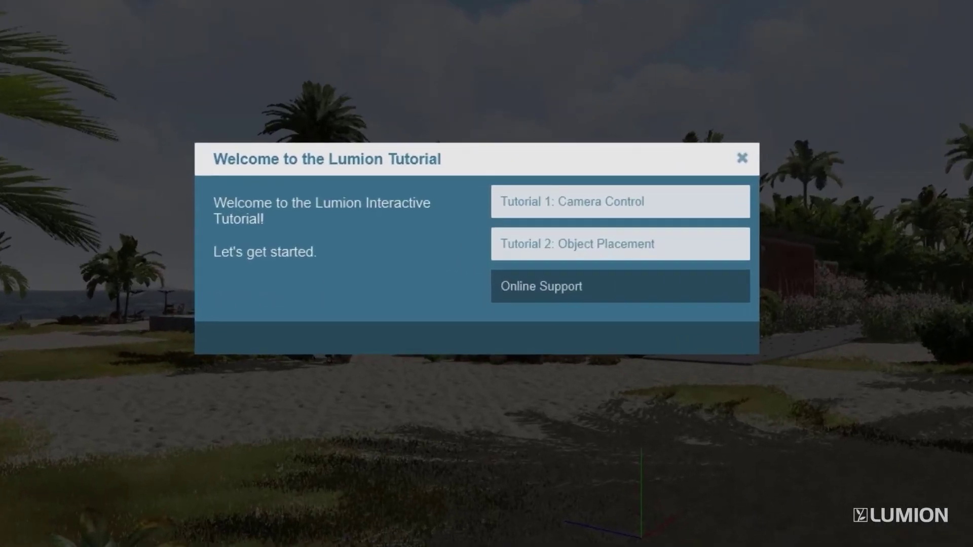